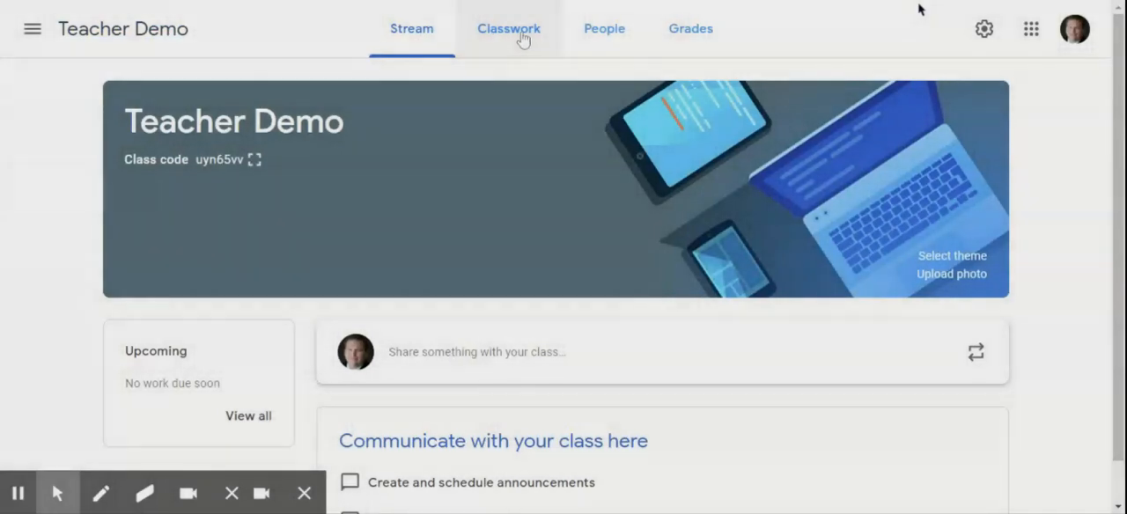
Create a new assignment in the Teacher Demo class's classwork and title it "Finding an Apartment".
click(522, 39)
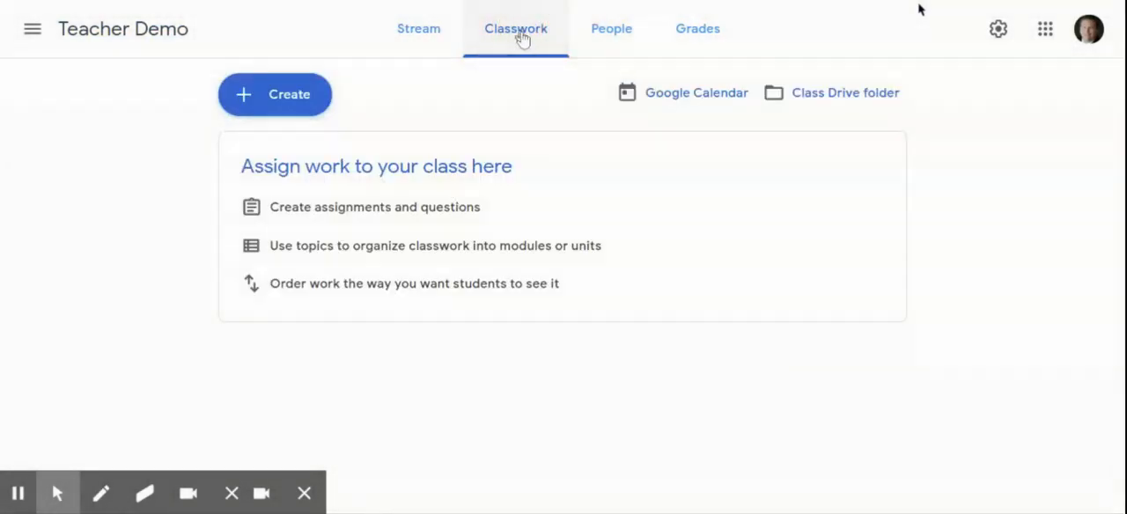
click(293, 102)
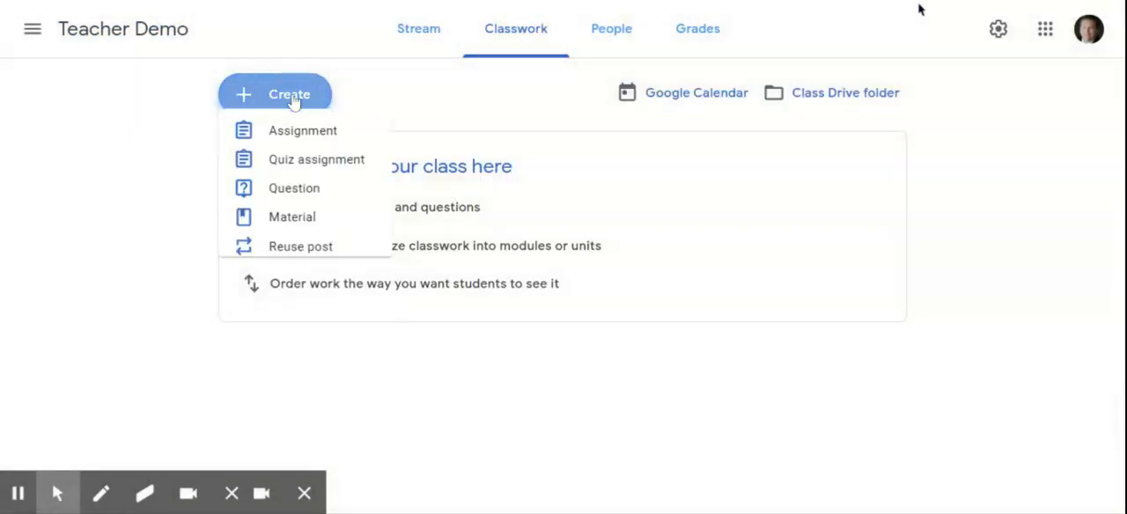
click(310, 146)
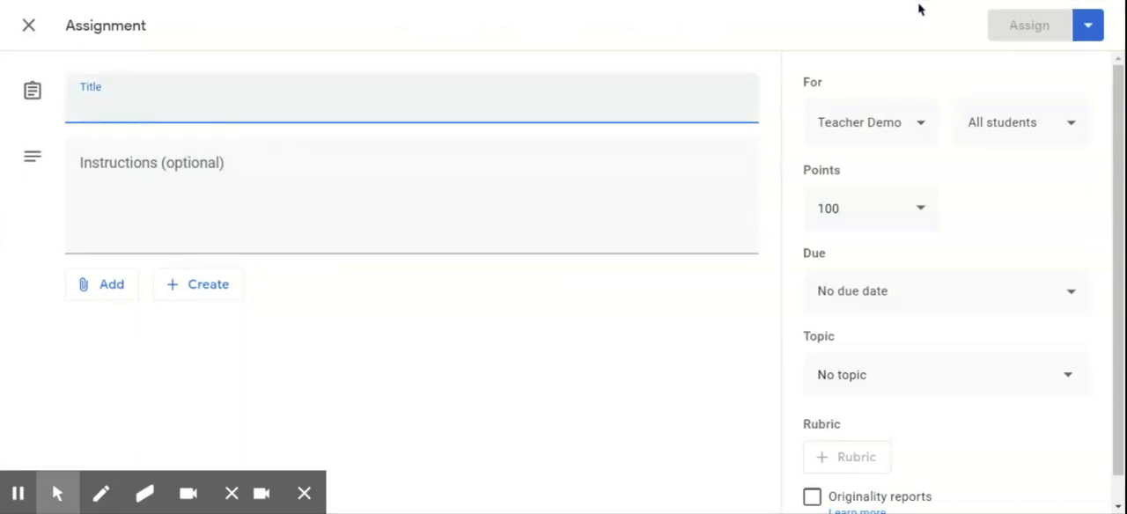
text(Finin)
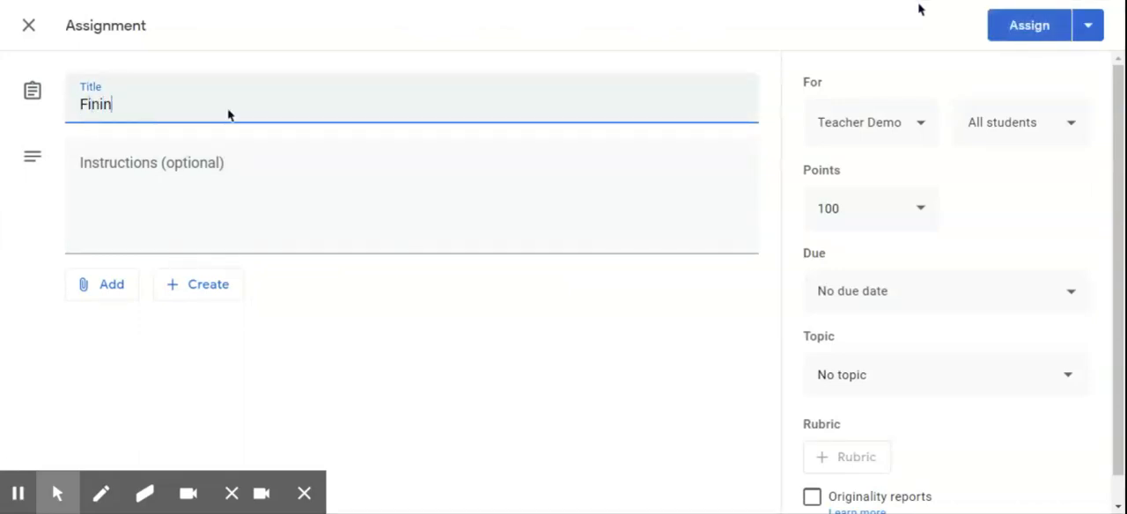
key(BackSpace)
key(BackSpace)
text(ding an Apartm)
key(BackSpace)
text(tment)
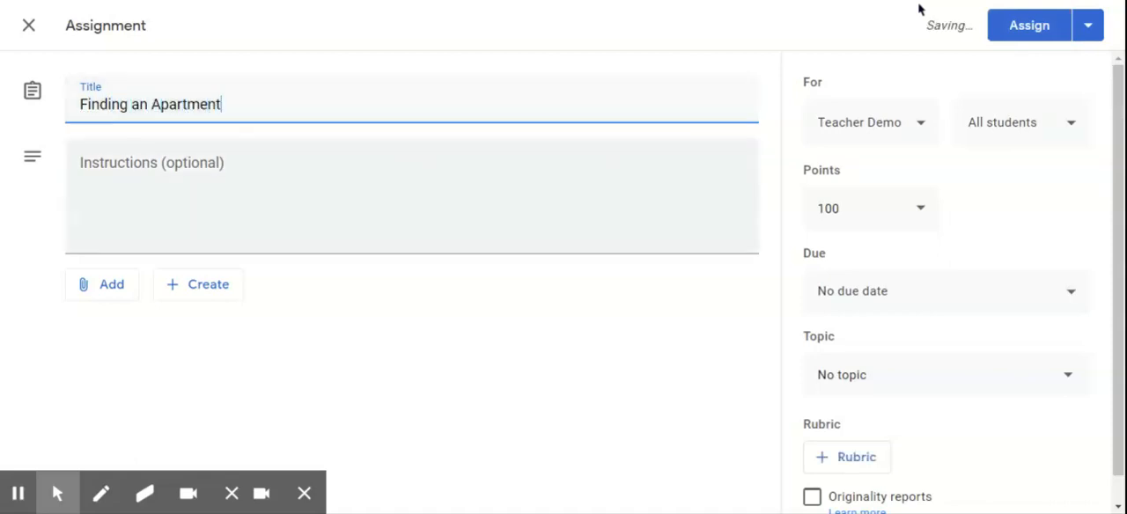
Enter the assignment instructions "See attachments below and submit to earn credit.".
key(Tab)
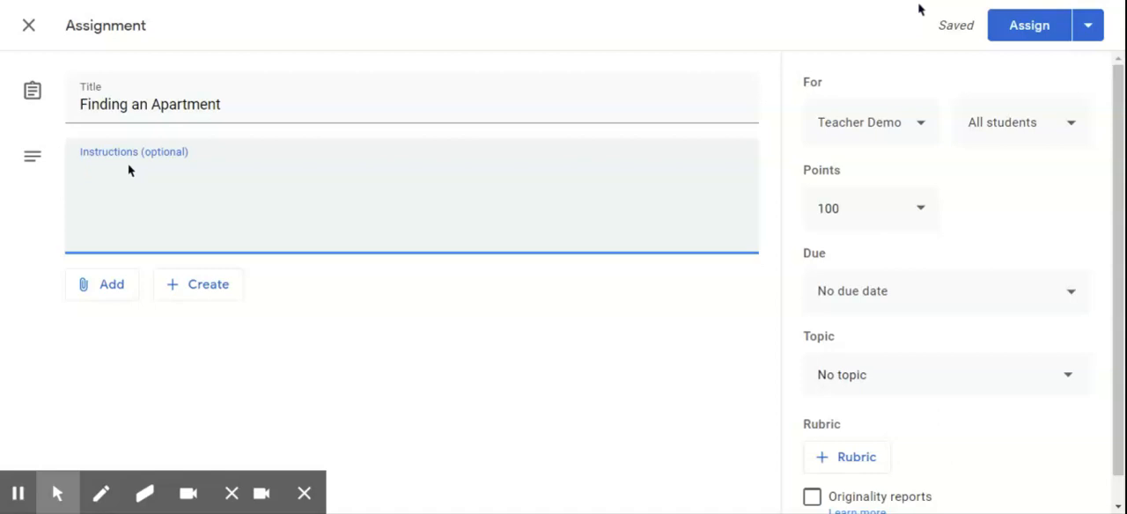
text(See )
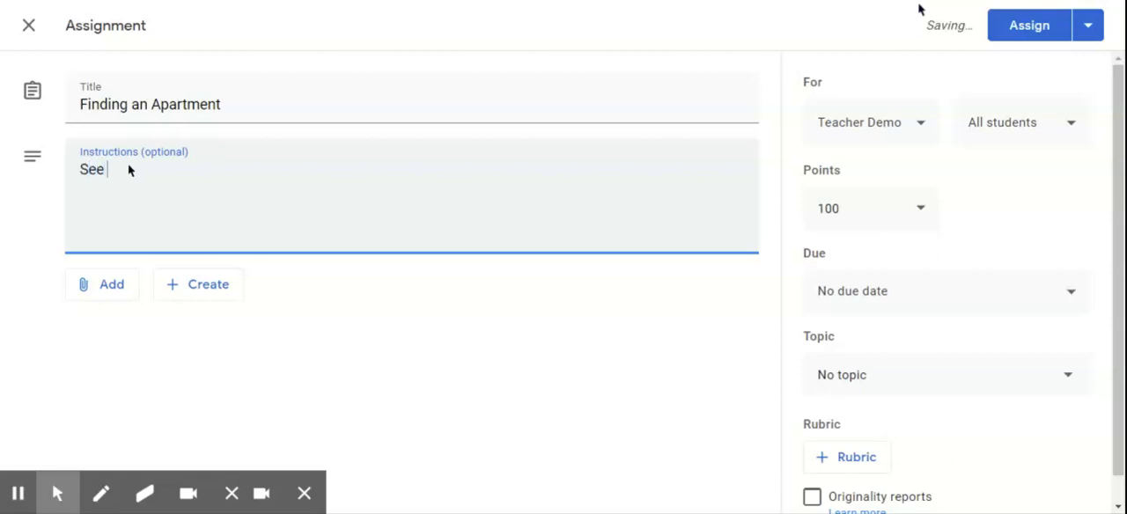
text(attachments below and submit to earn credit.)
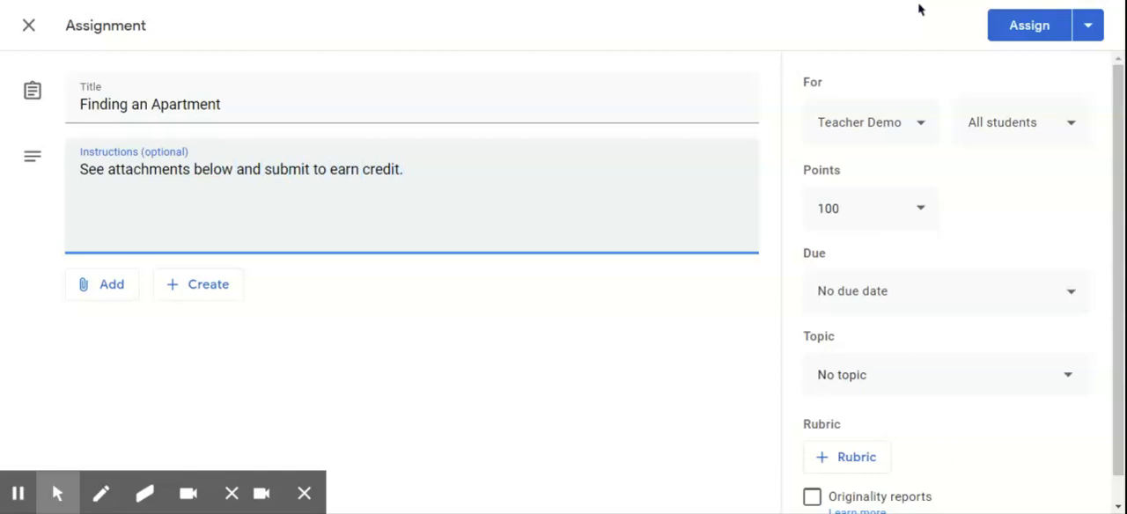
click(106, 289)
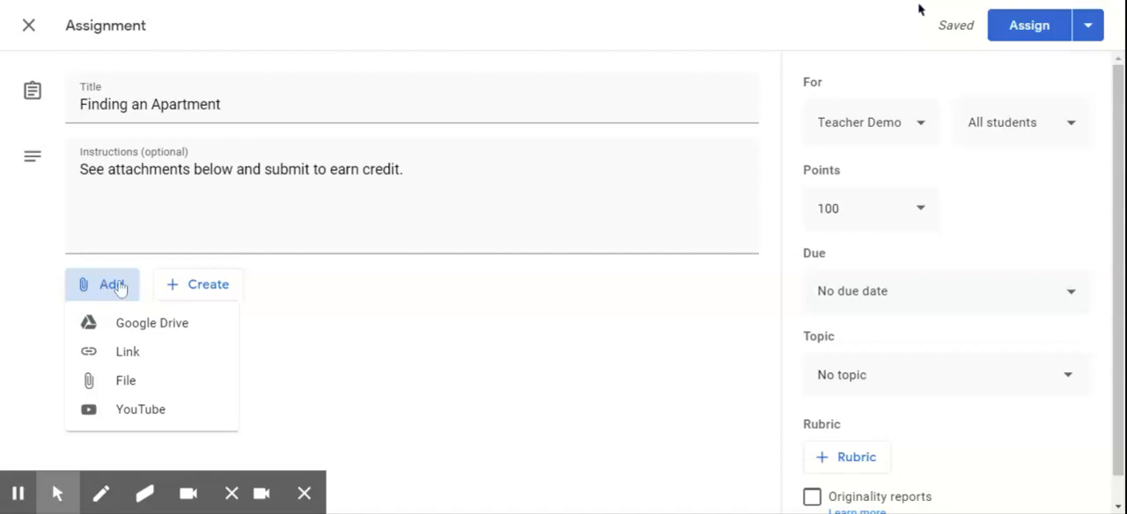
click(130, 382)
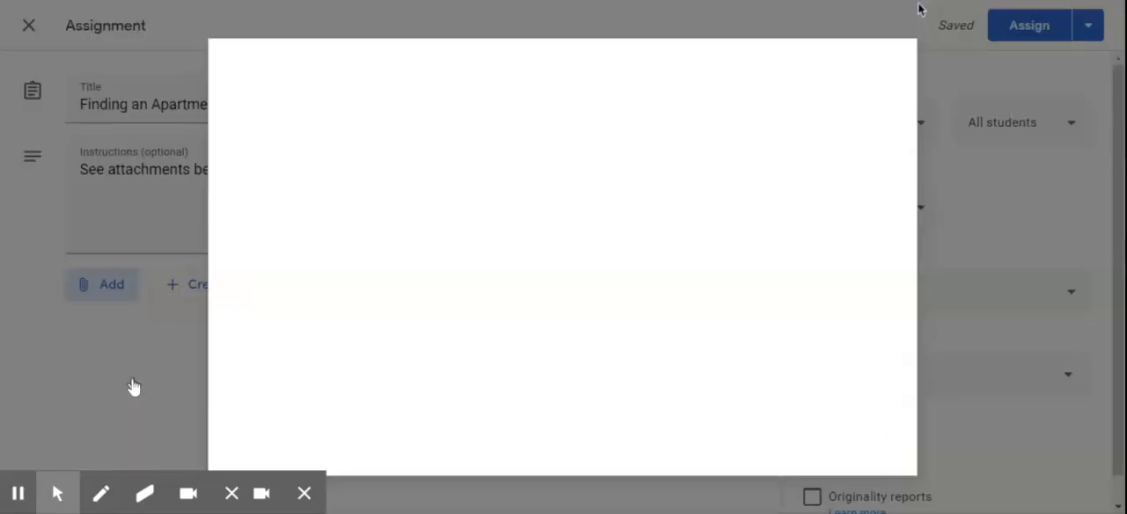
click(338, 443)
click(99, 291)
click(121, 351)
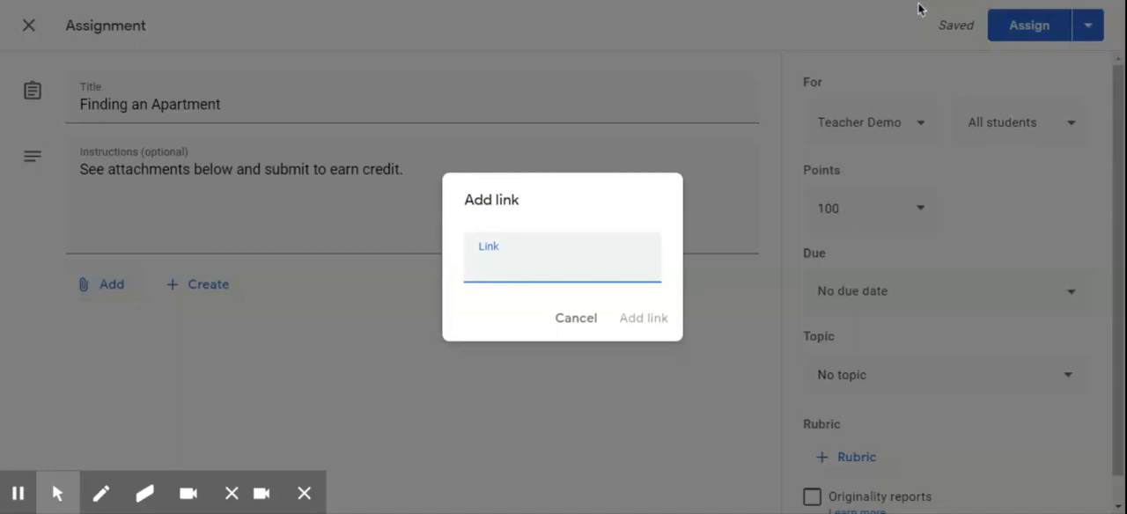
click(573, 321)
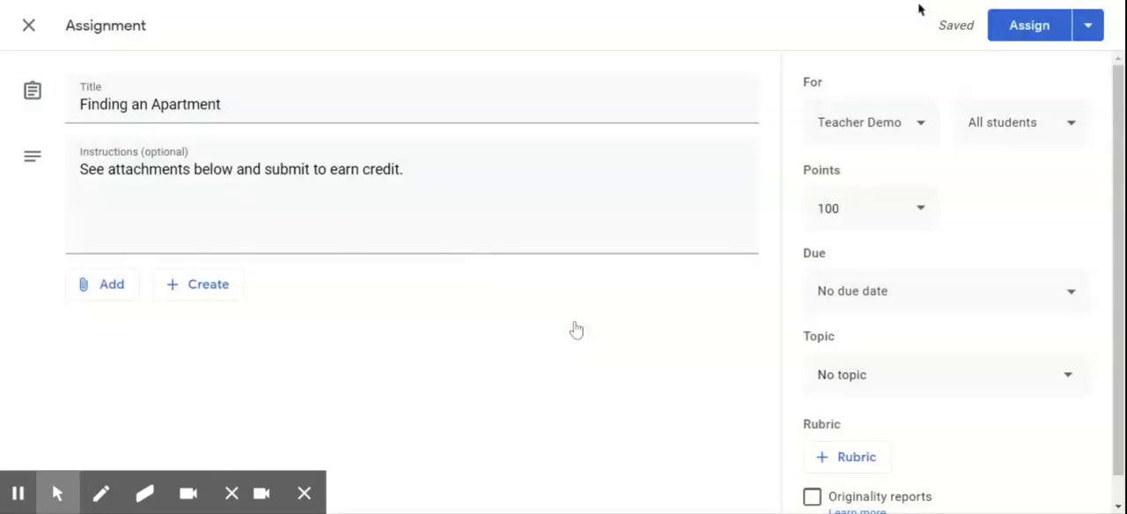
Examine the Google Drive sources for attachments: recent files, device upload, My Drive and shared drives.
click(111, 294)
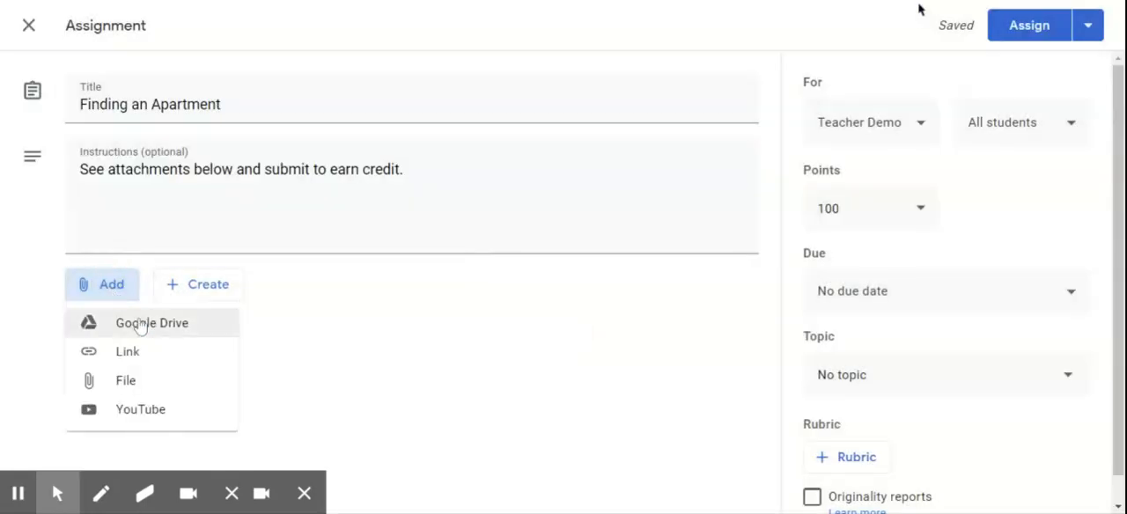
click(140, 326)
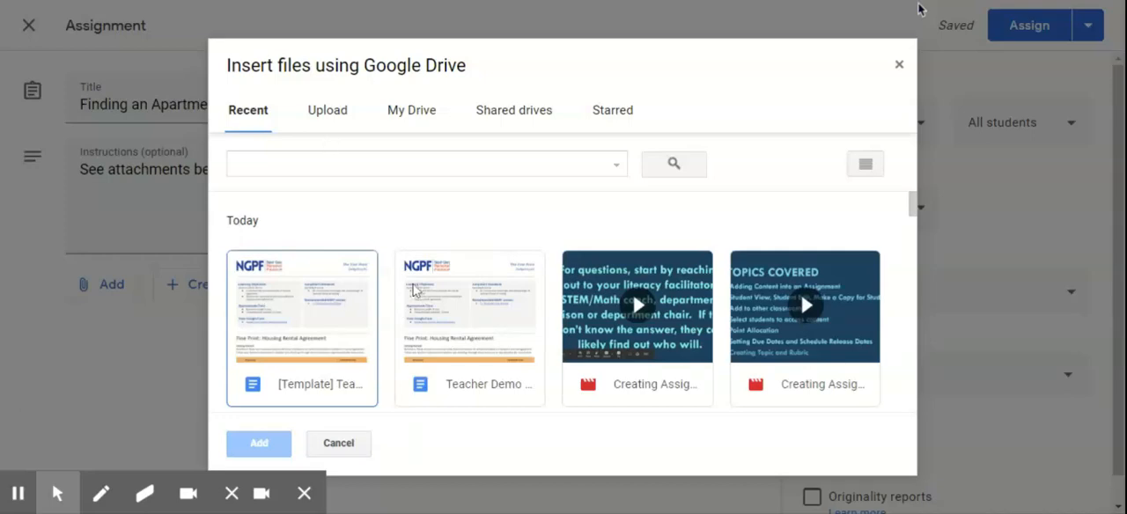
scroll(413, 291, down, 10)
scroll(414, 291, up, 6)
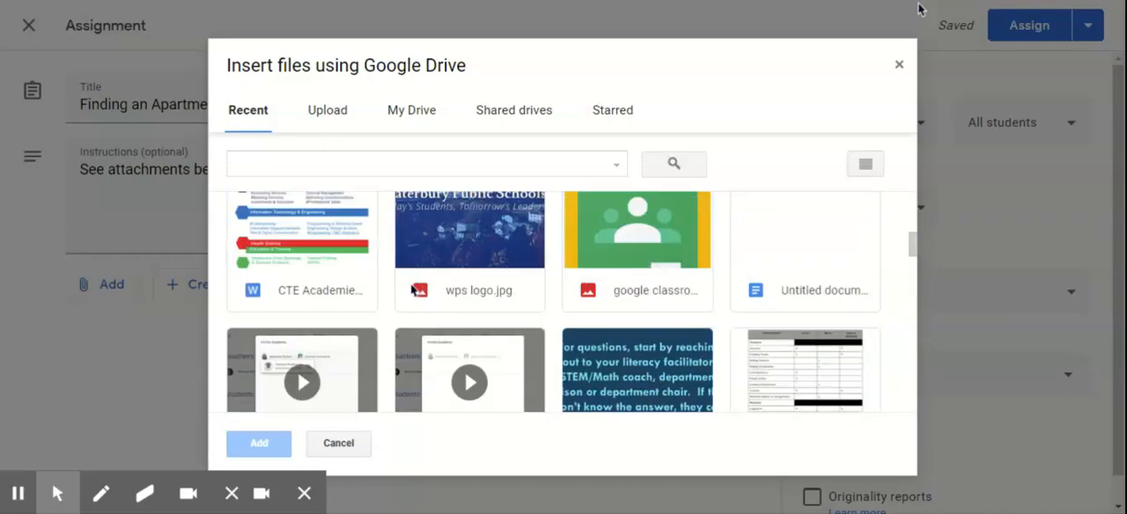
scroll(412, 291, up, 5)
click(328, 110)
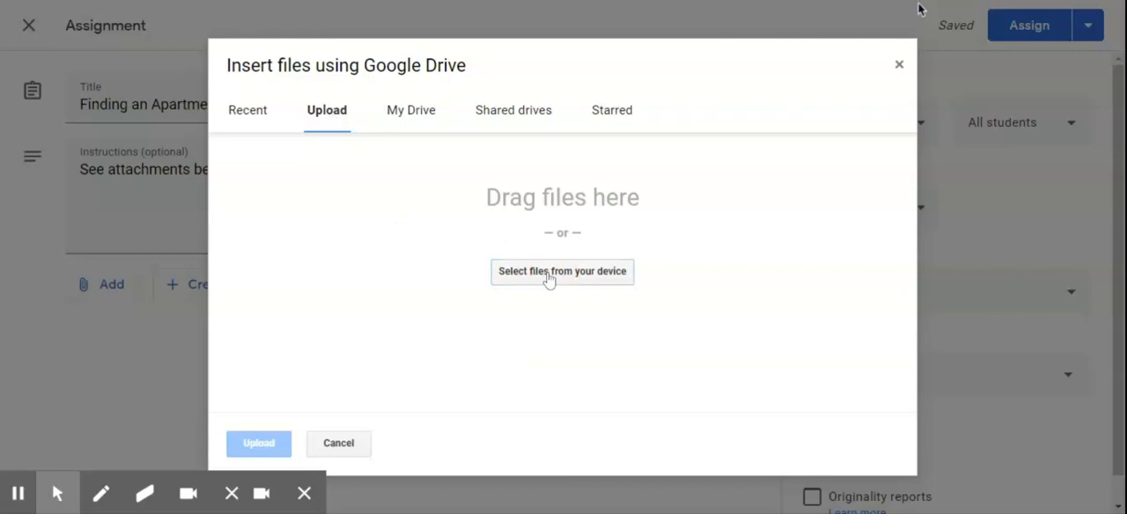
click(547, 276)
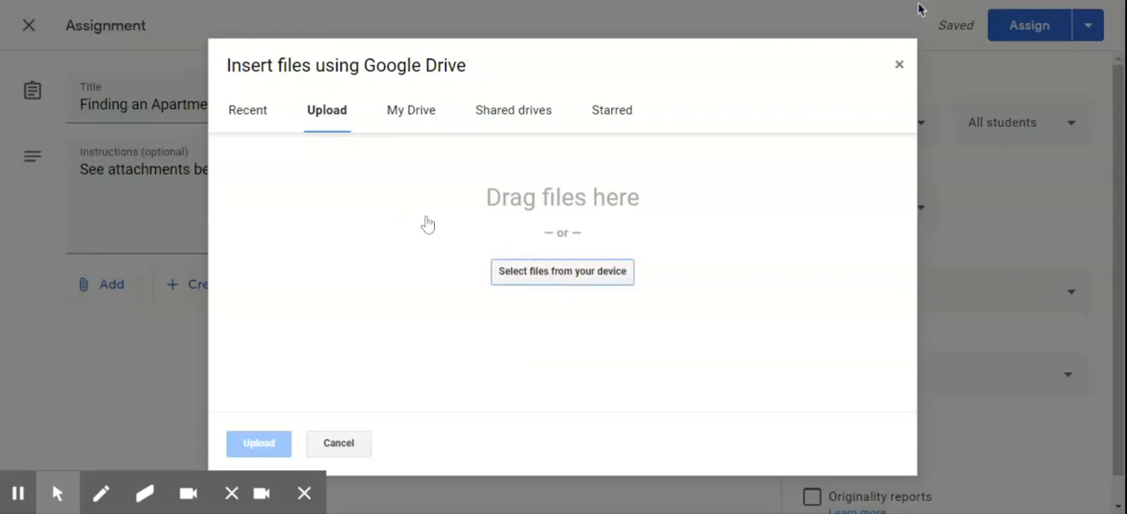
click(422, 121)
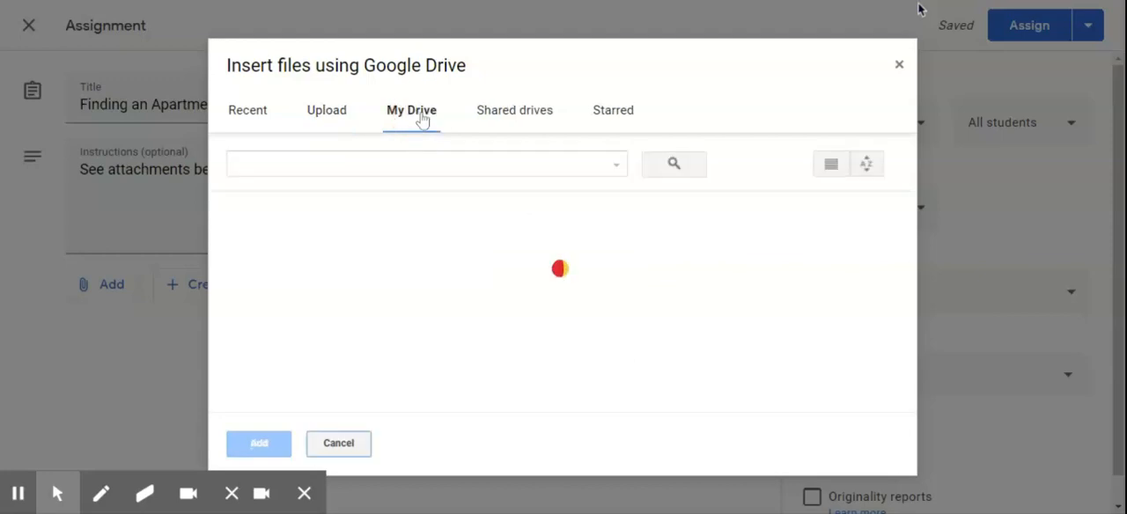
scroll(516, 289, down, 1)
scroll(516, 290, down, 6)
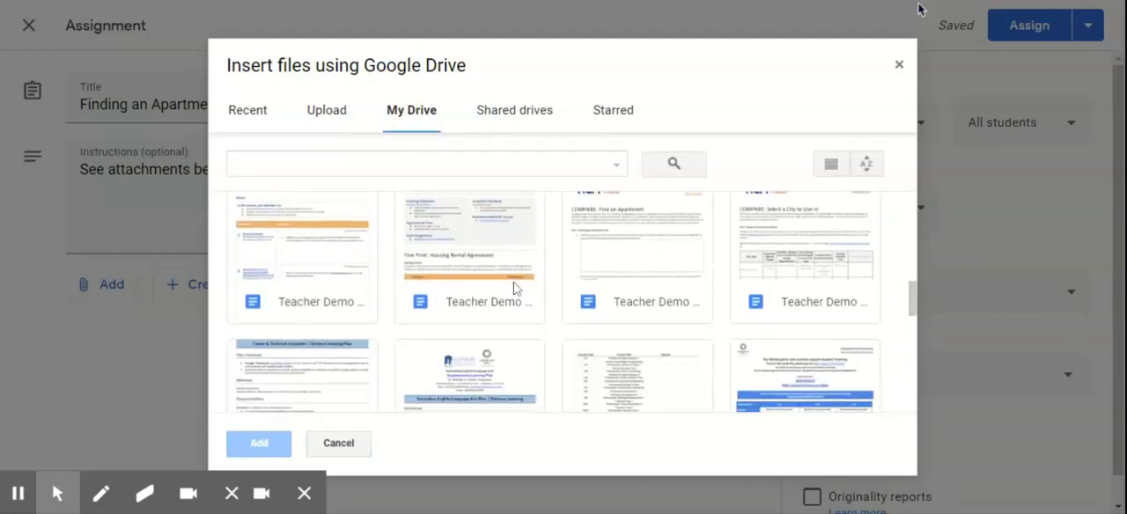
scroll(516, 290, up, 8)
click(519, 108)
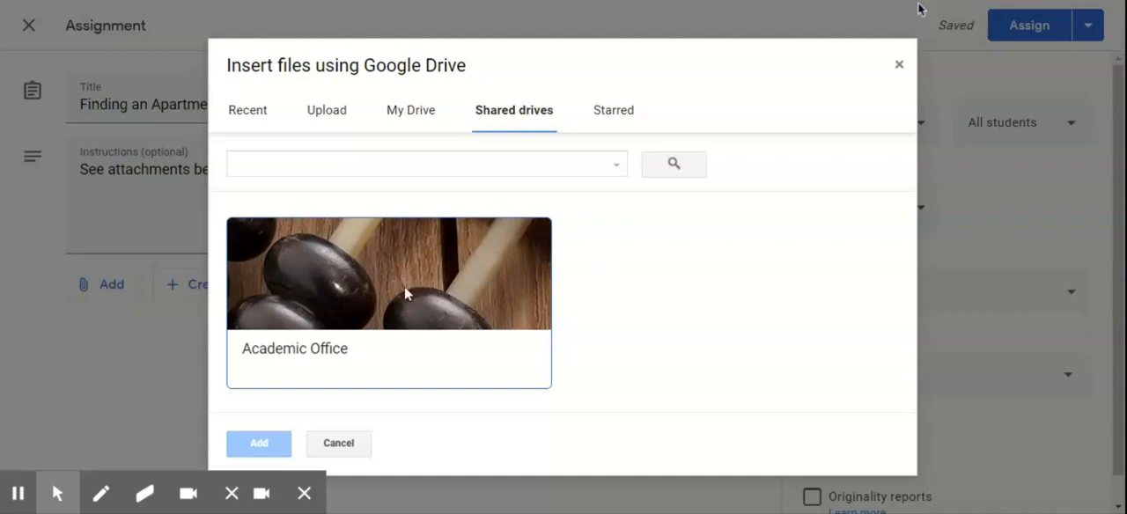
Attach the recent "[Template] Teacher Demo Budgeting #1" document and have it make a copy for each student.
click(249, 112)
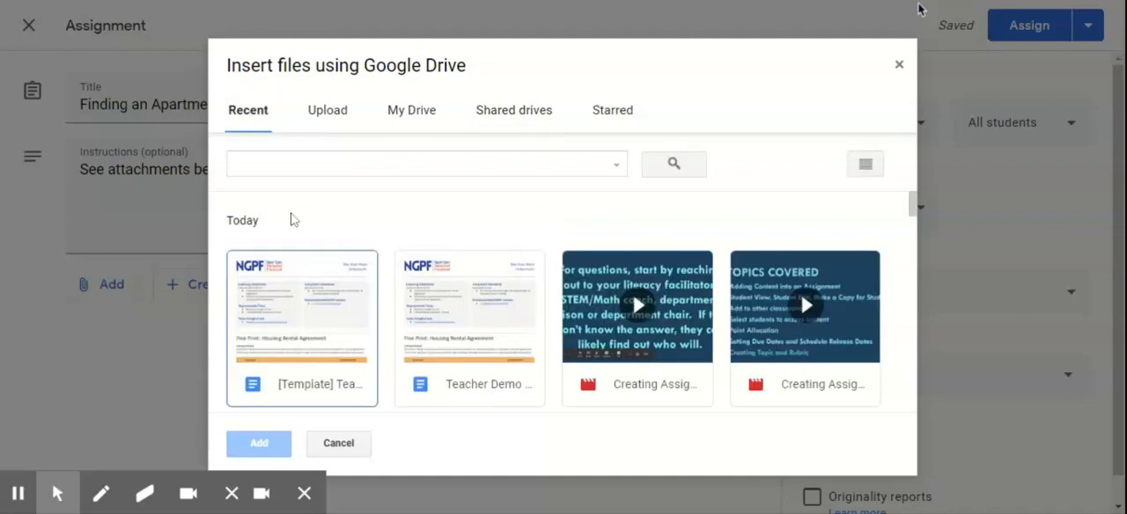
double_click(315, 308)
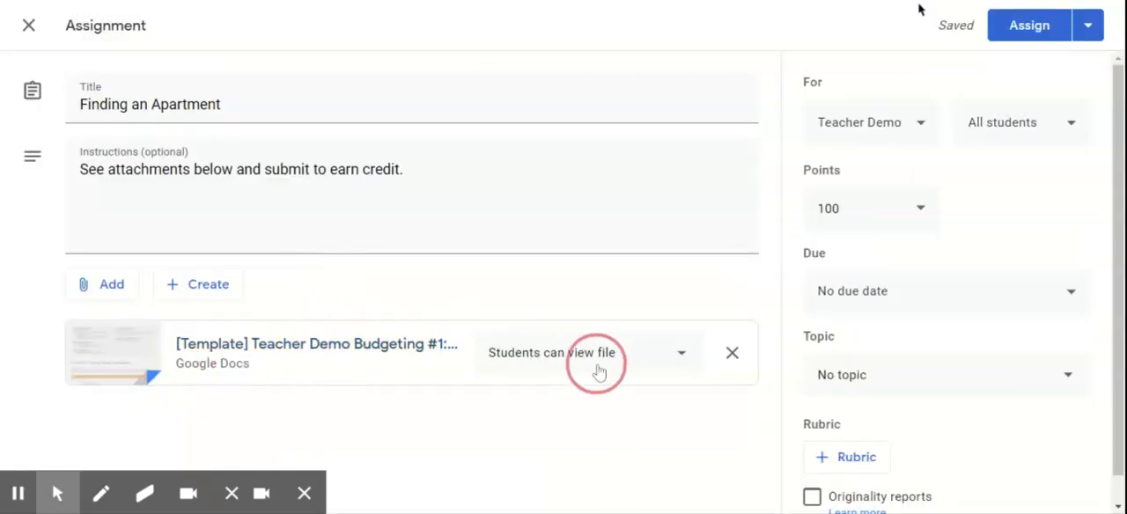
click(625, 356)
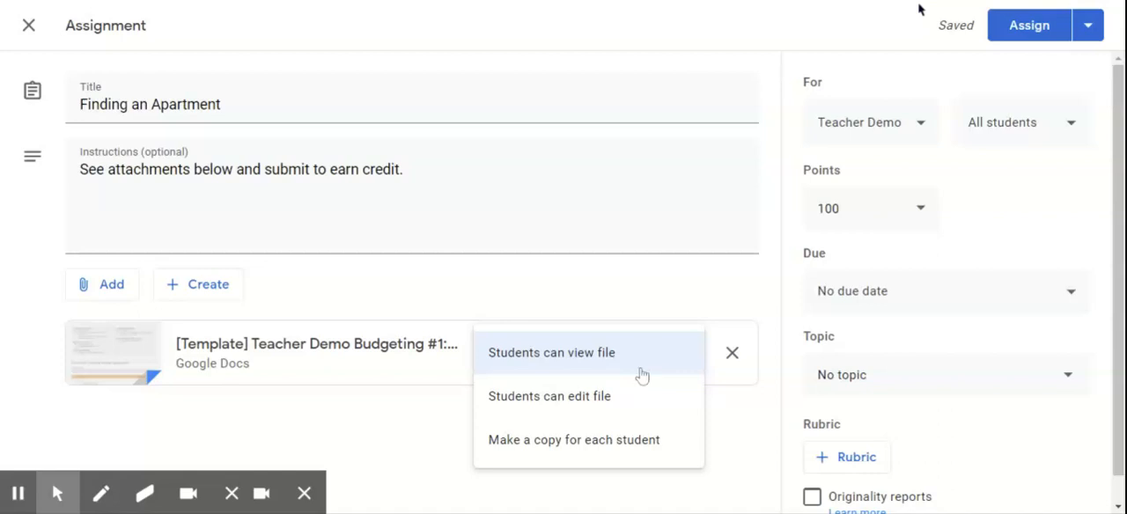
click(623, 440)
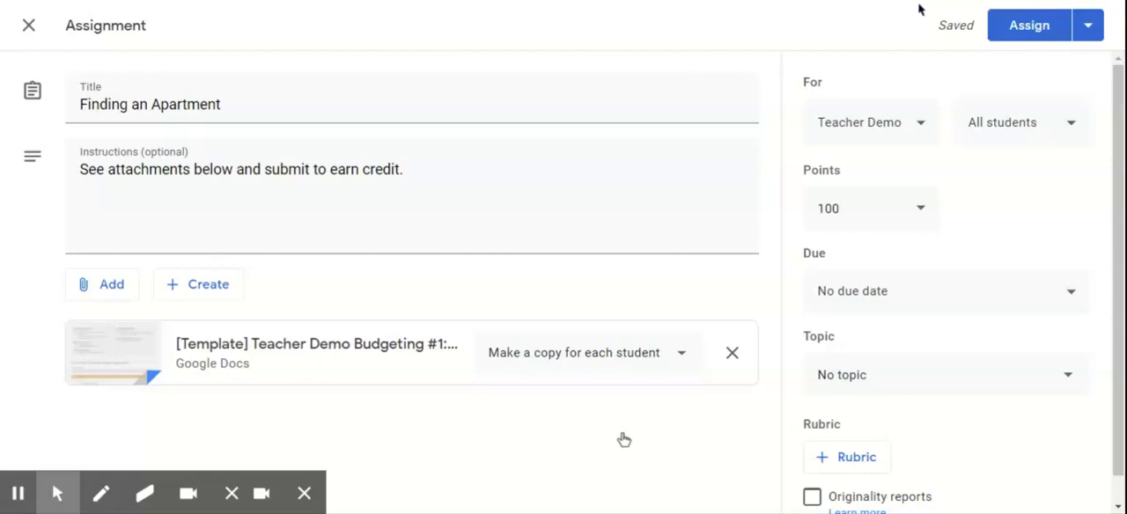
Attach the non-template "Teacher Demo Budgeting #1" document from the recent Google Drive files as a second attachment.
click(111, 287)
click(123, 324)
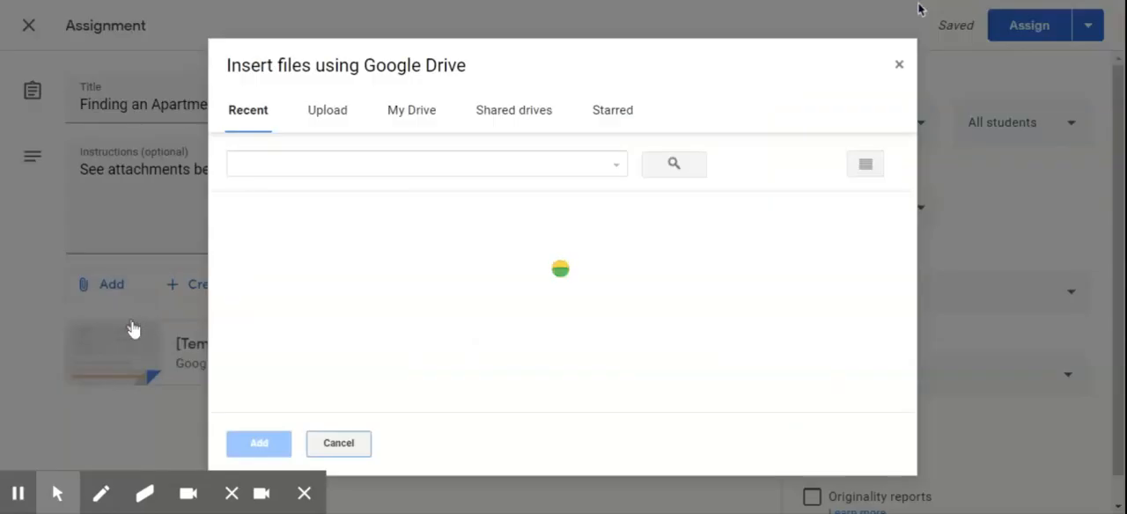
scroll(398, 293, down, 1)
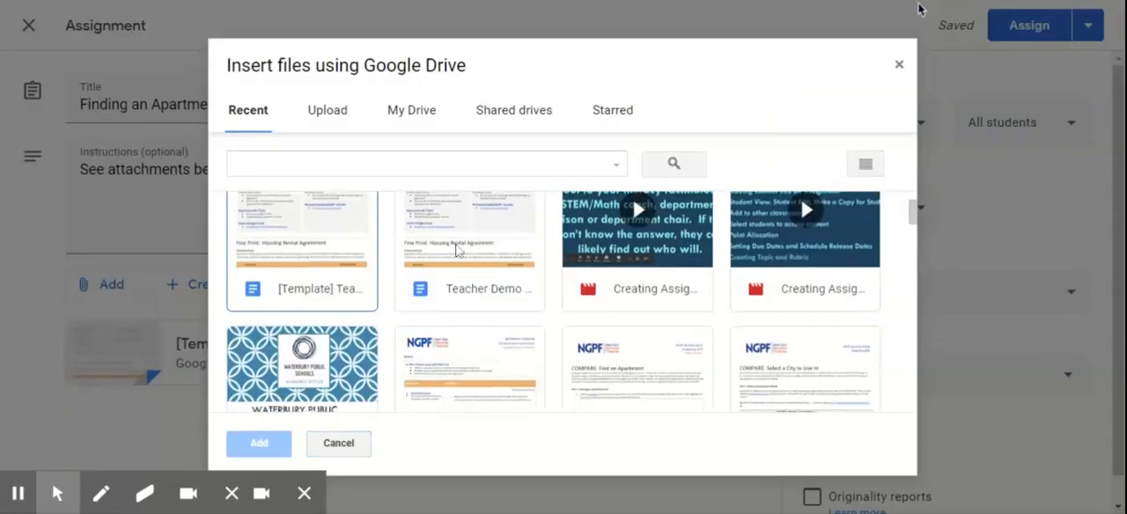
double_click(457, 248)
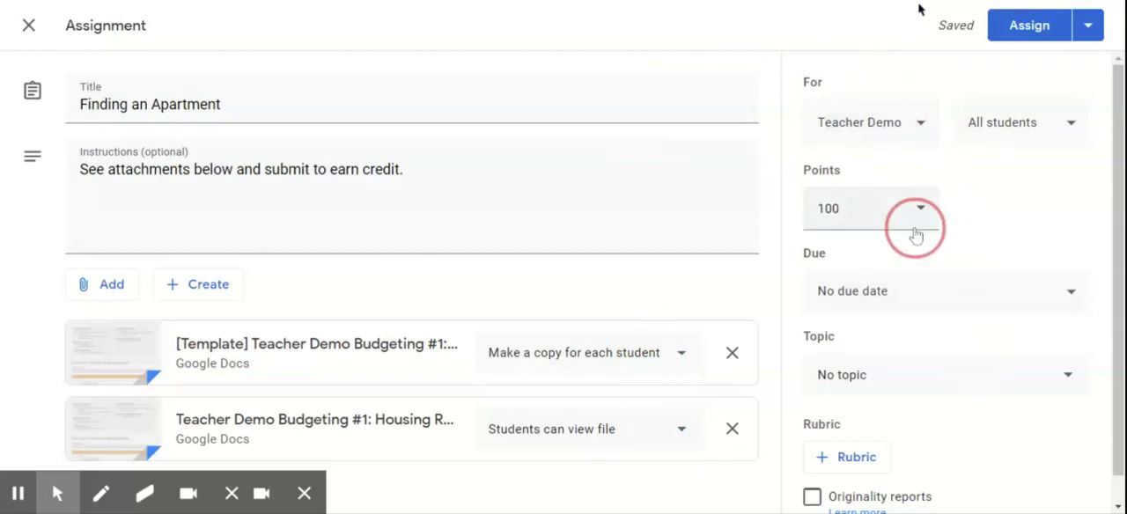
Examine which classes and students the assignment can be given to and which points options are offered.
click(920, 122)
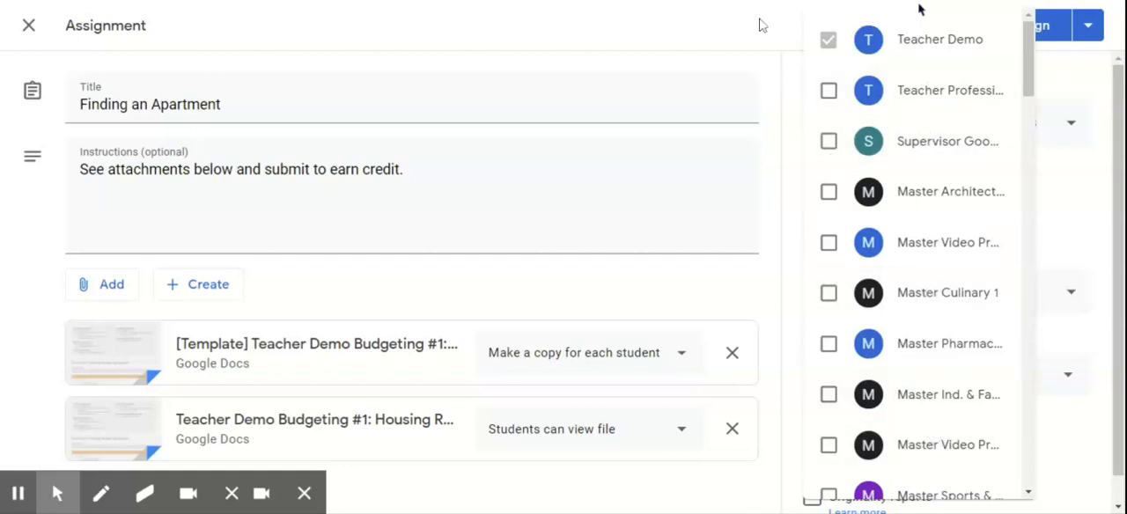
click(919, 9)
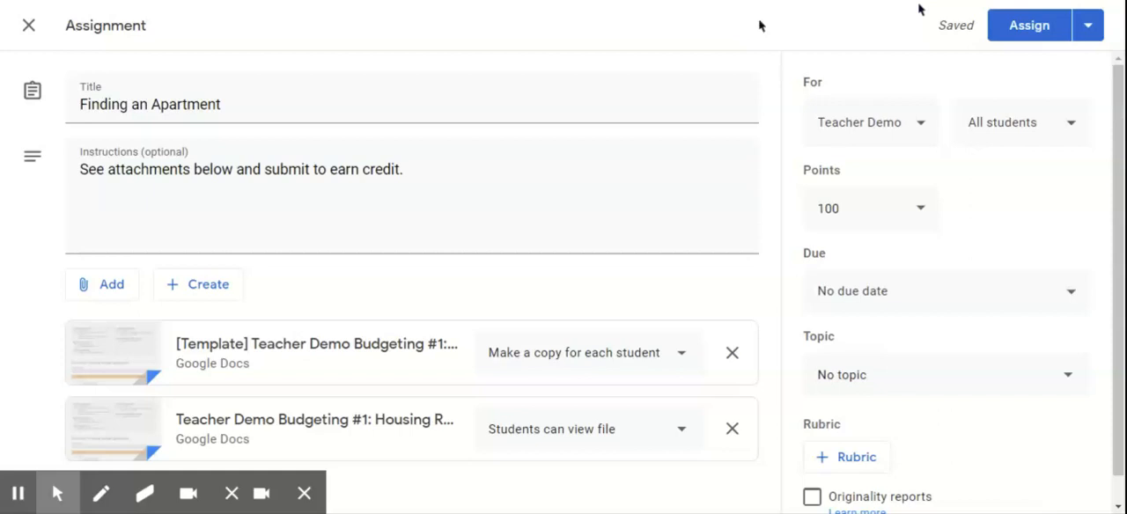
click(1073, 125)
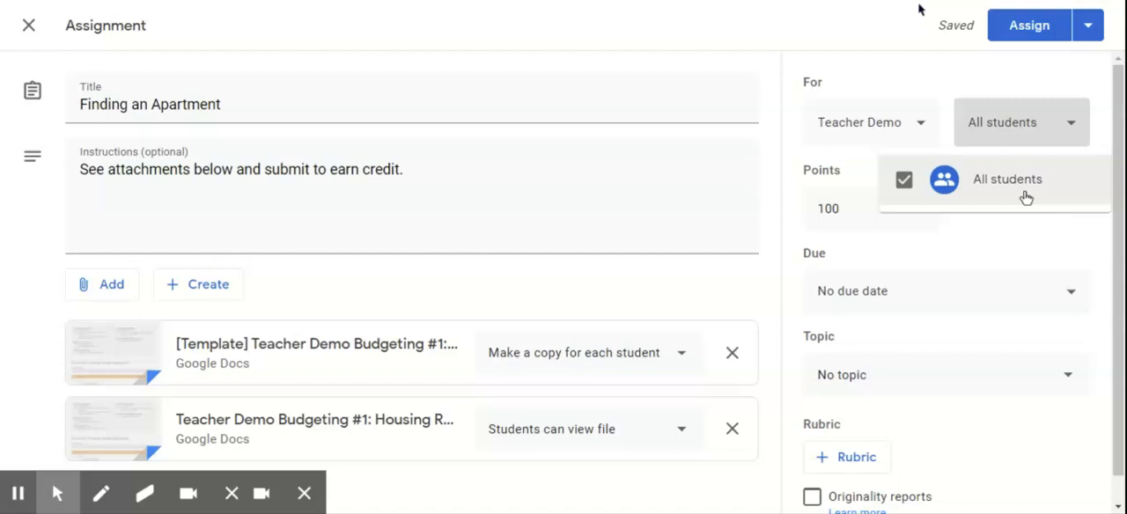
click(912, 67)
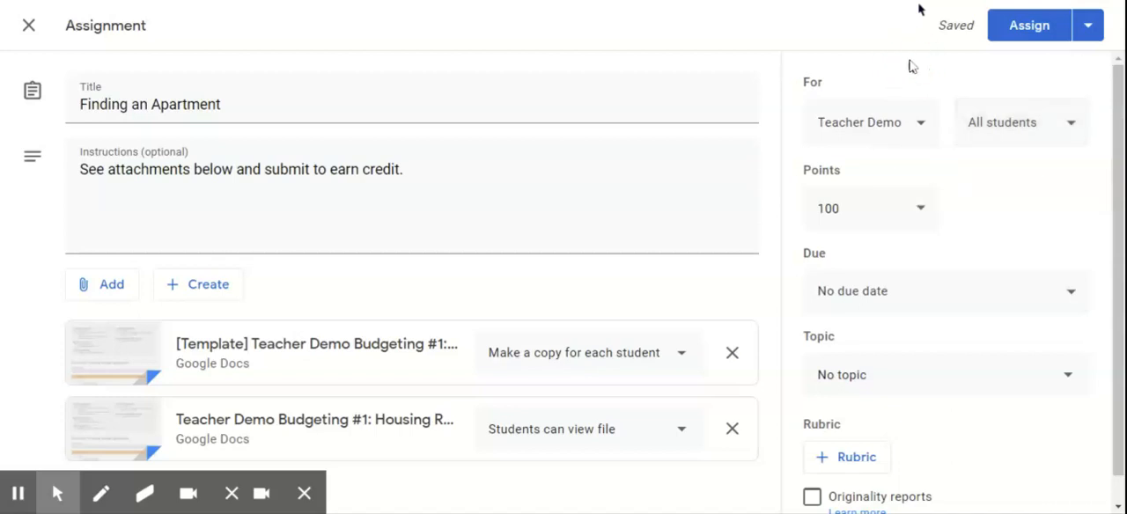
click(922, 214)
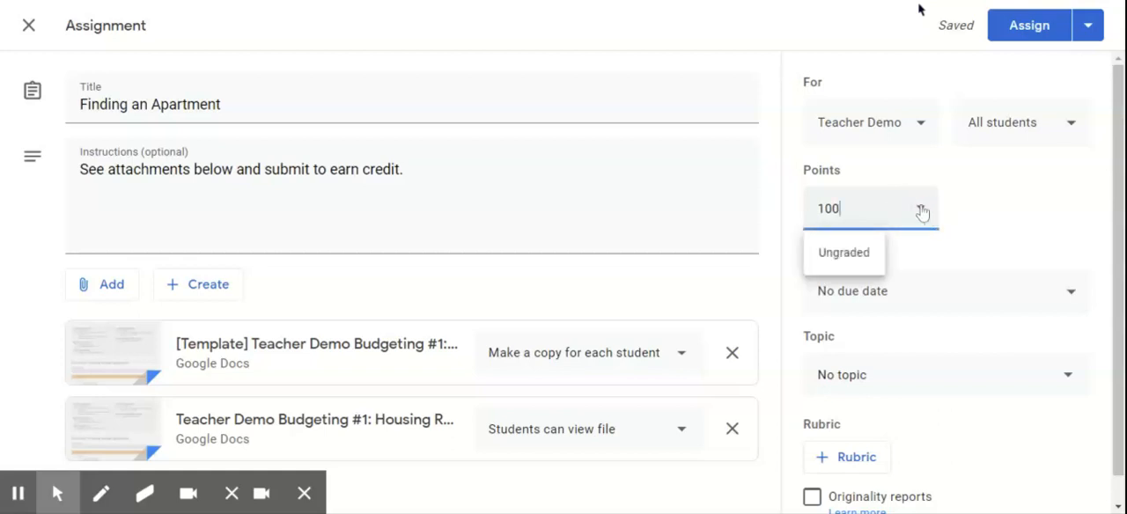
click(969, 199)
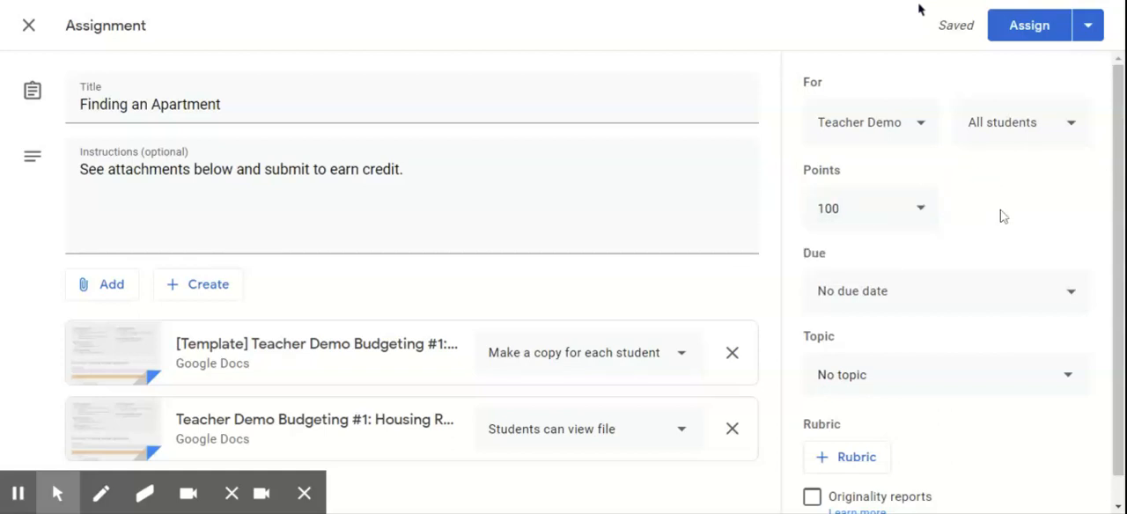
Set the assignment's due date to Mar 31, 2020 with a due time of 11:59 PM.
scroll(1004, 217, down, 1)
click(1068, 269)
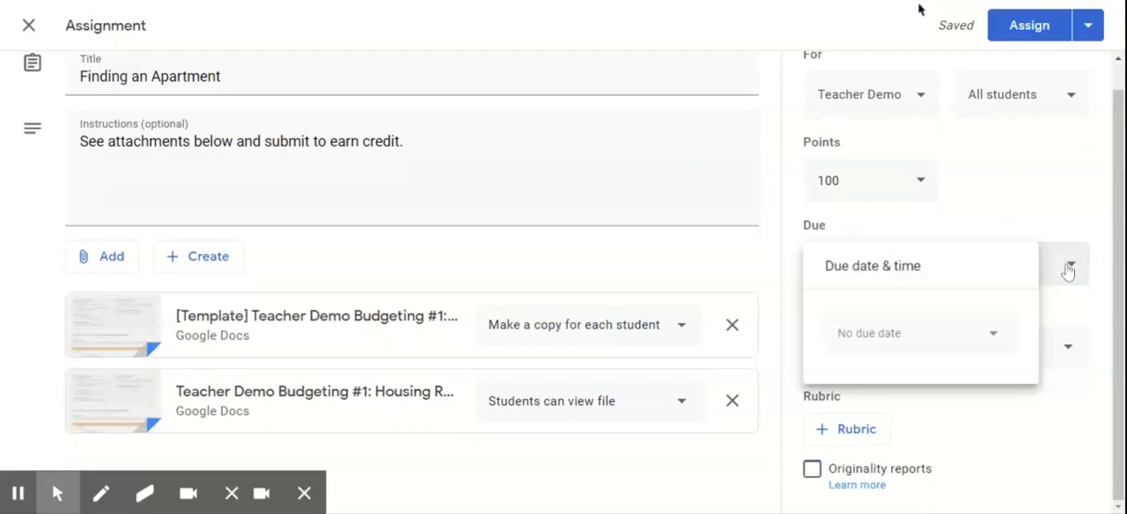
click(949, 344)
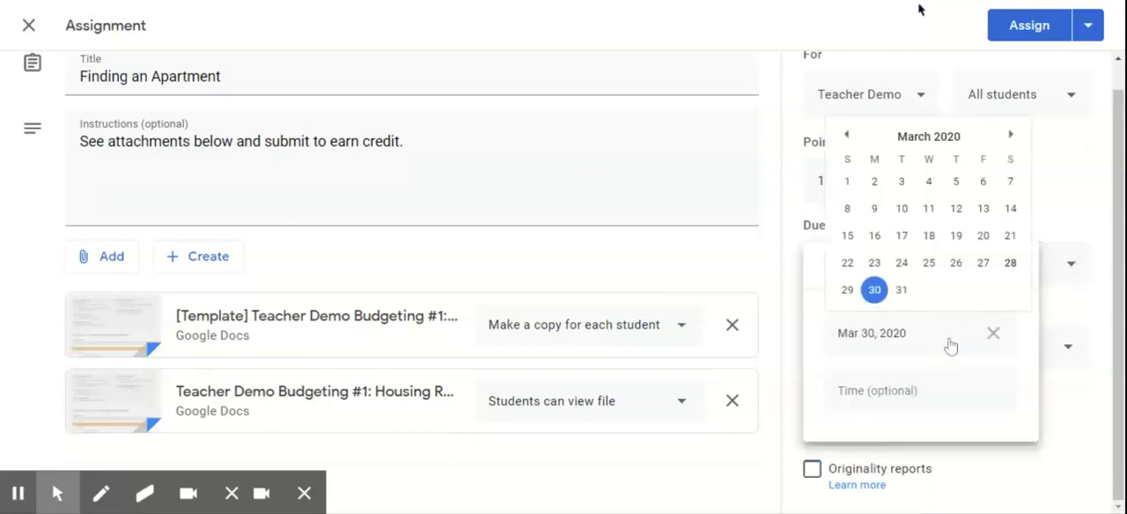
click(900, 294)
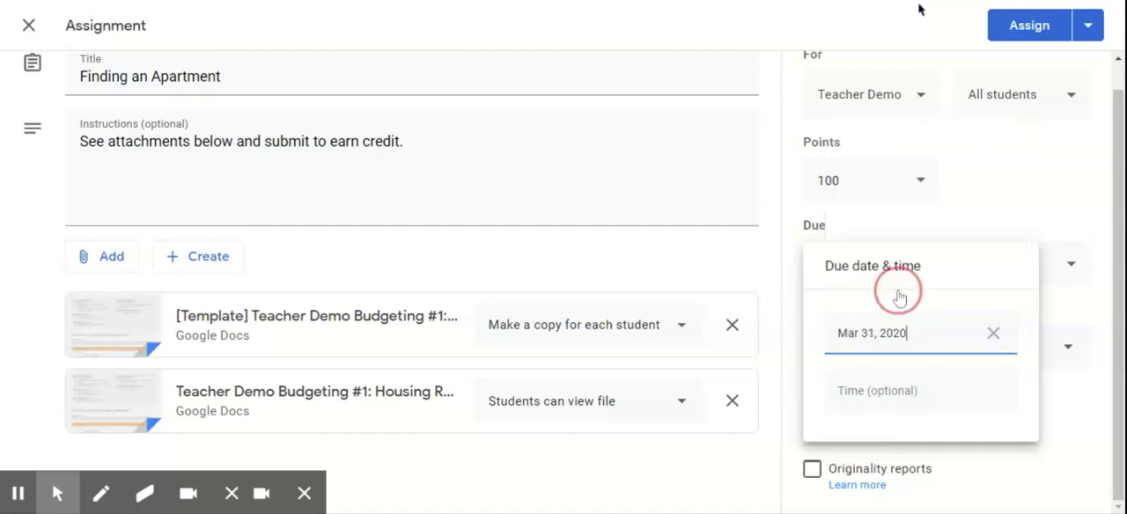
click(903, 396)
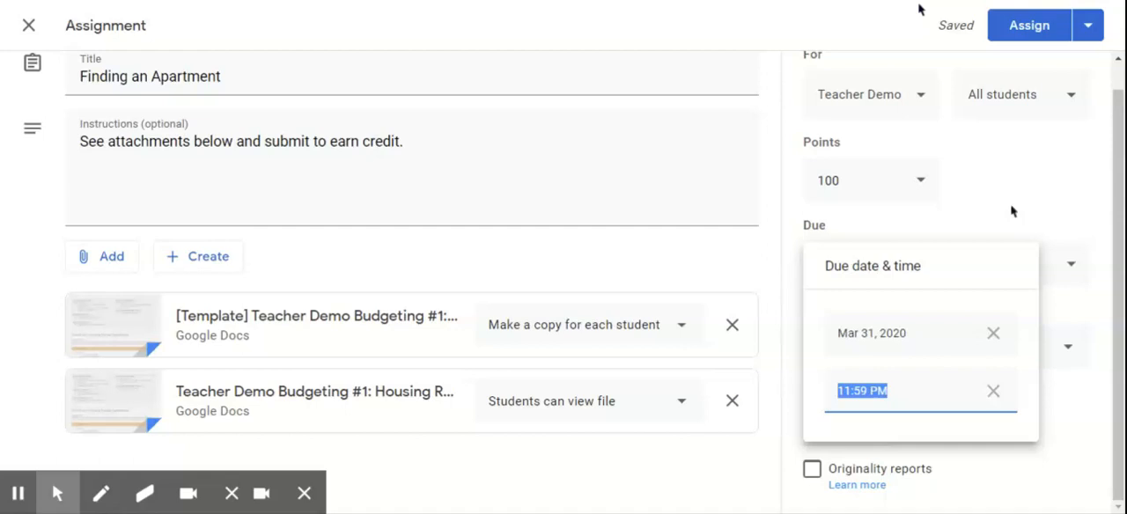
click(1012, 212)
Create a new topic named "Budgeting" for the assignment.
click(1057, 360)
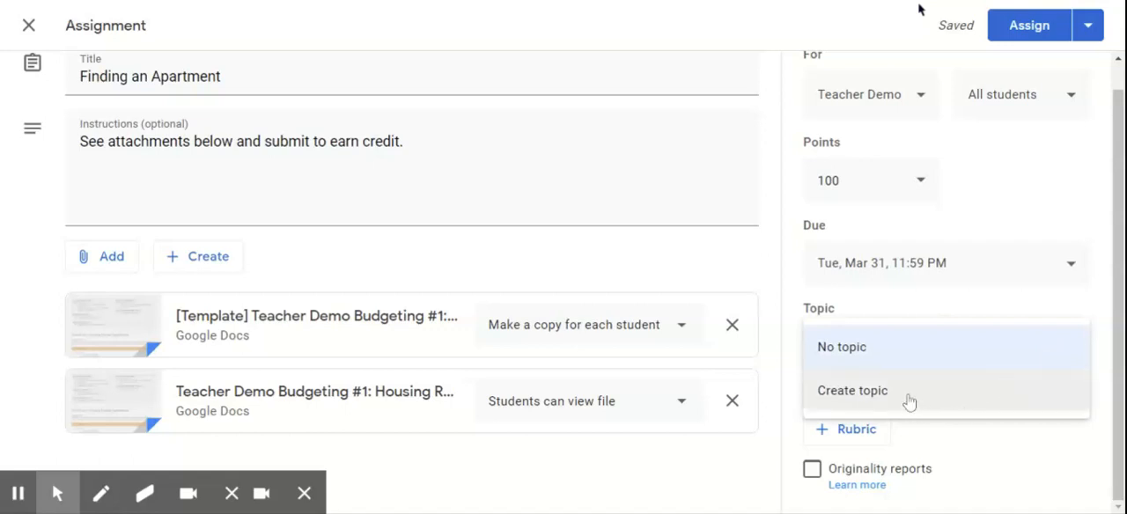
click(909, 398)
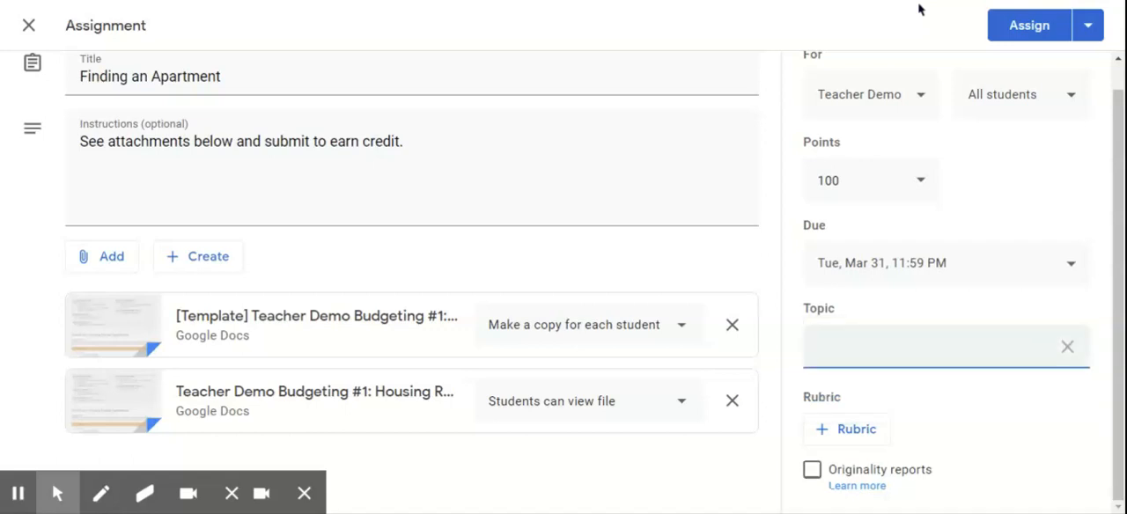
text(Budgeting)
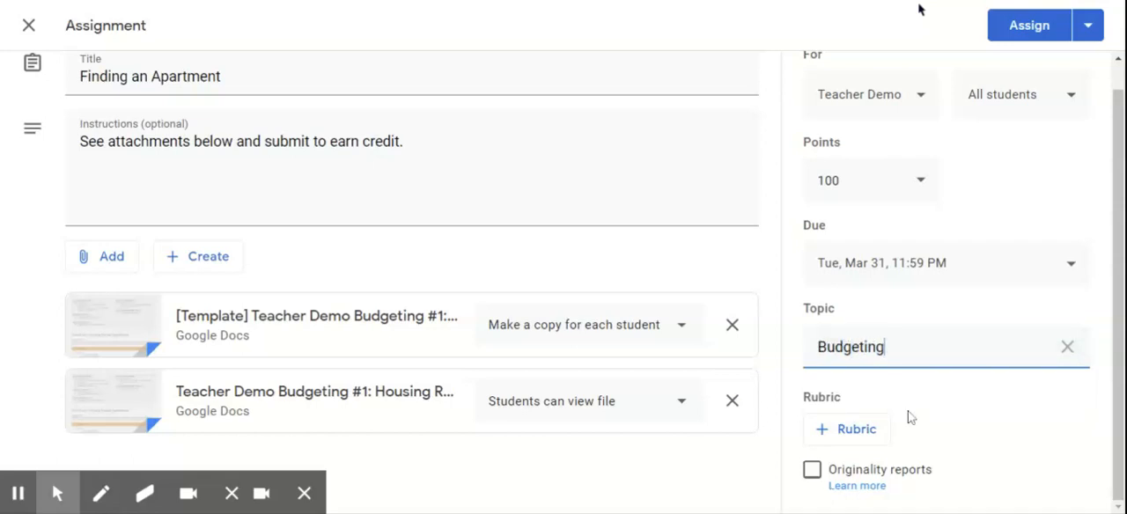
Examine the ways to add a rubric and the blank form for creating one, leaving it without saving.
click(852, 438)
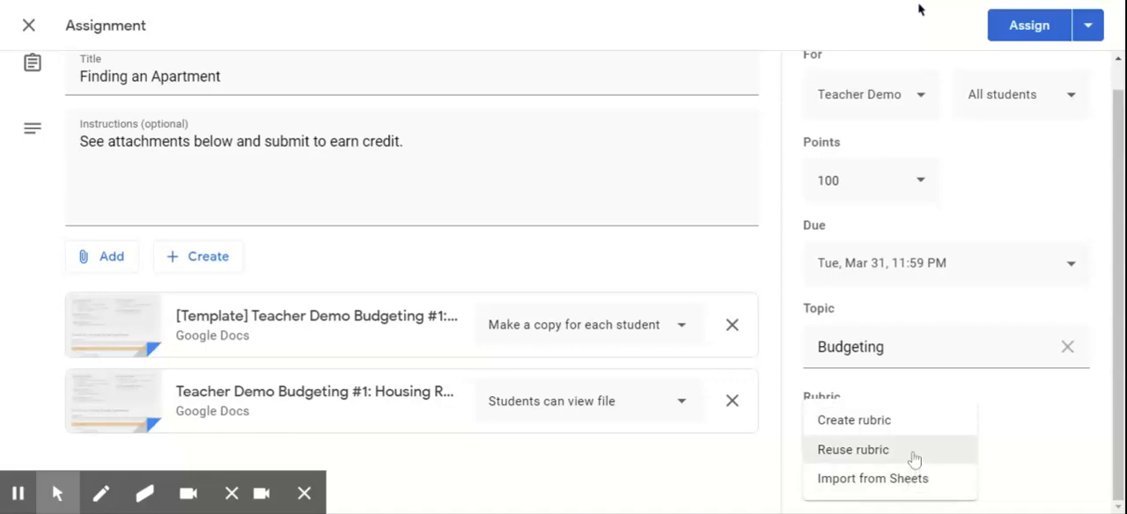
click(901, 421)
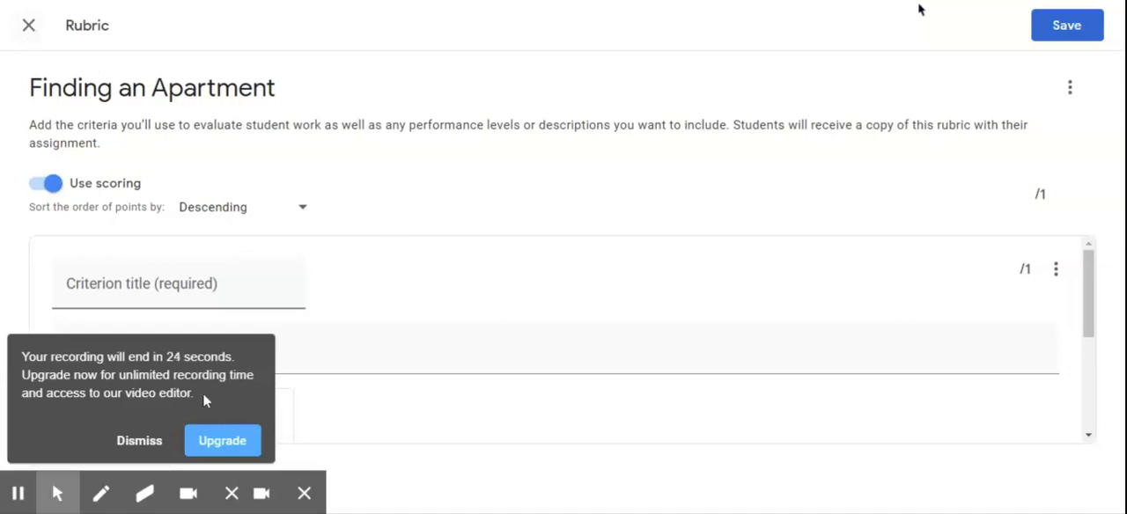
click(139, 441)
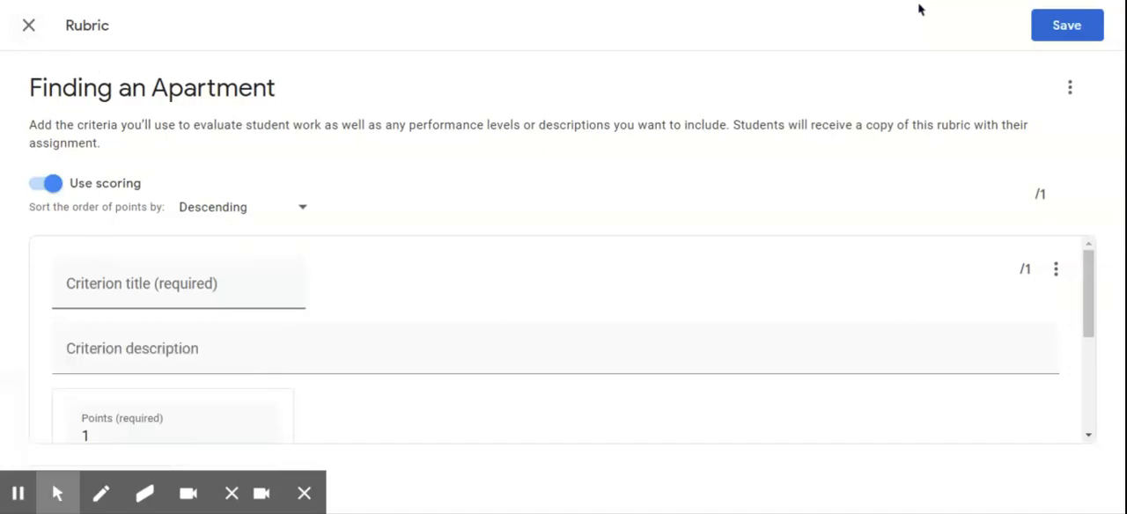
click(28, 25)
click(652, 305)
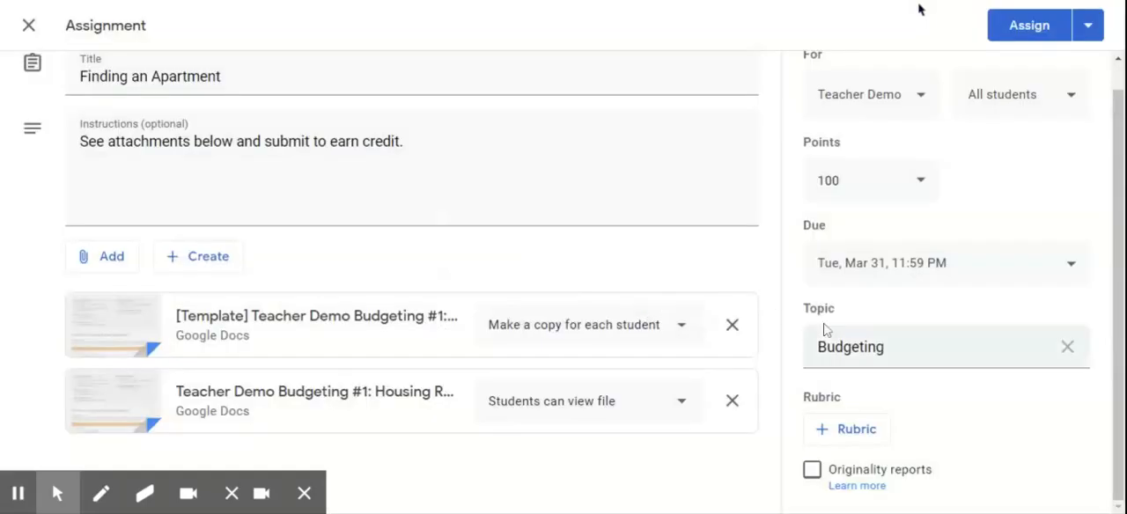
Assign the finished "Finding an Apartment" assignment to all students in the class.
click(1028, 33)
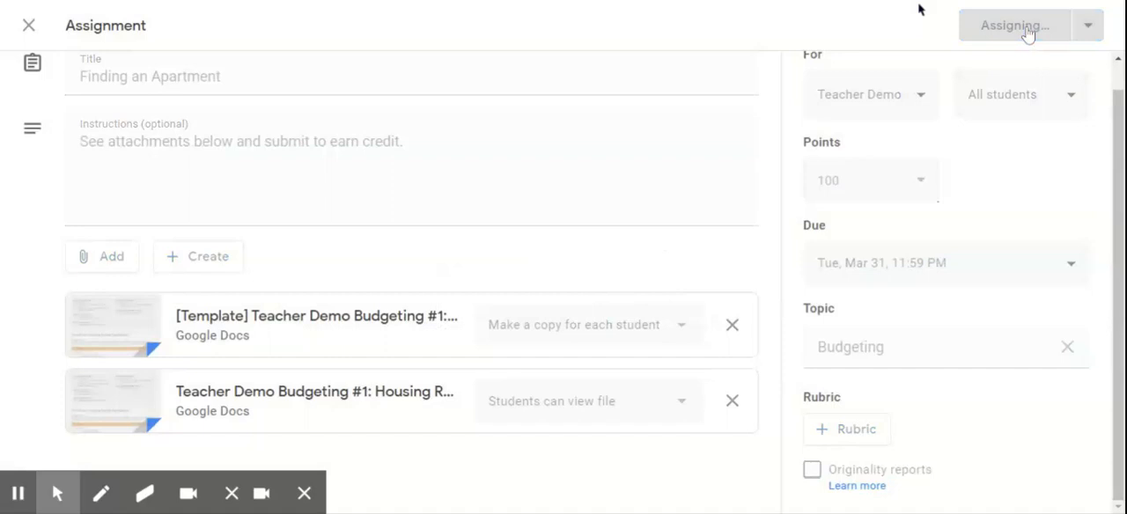